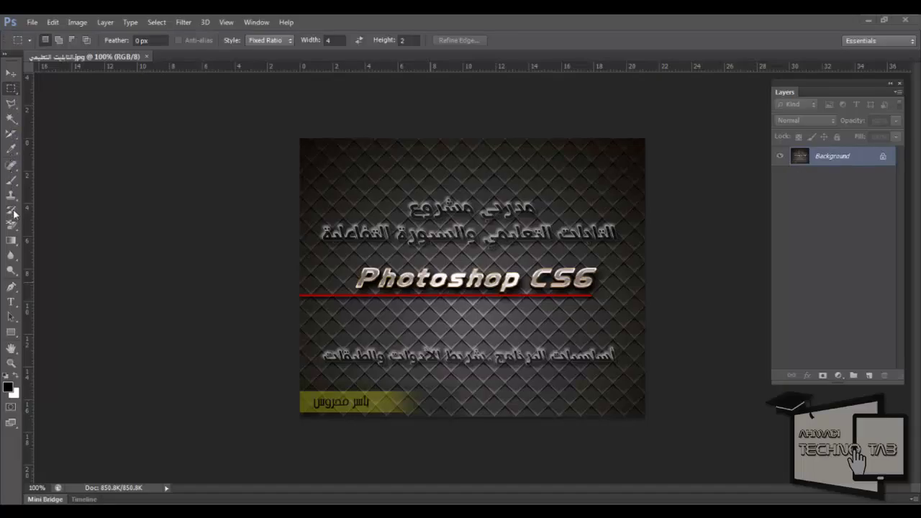
# Try the similar-colour and slice selection tools, then return to rectangular selection.
pyautogui.click(11, 120)
pyautogui.click(12, 130)
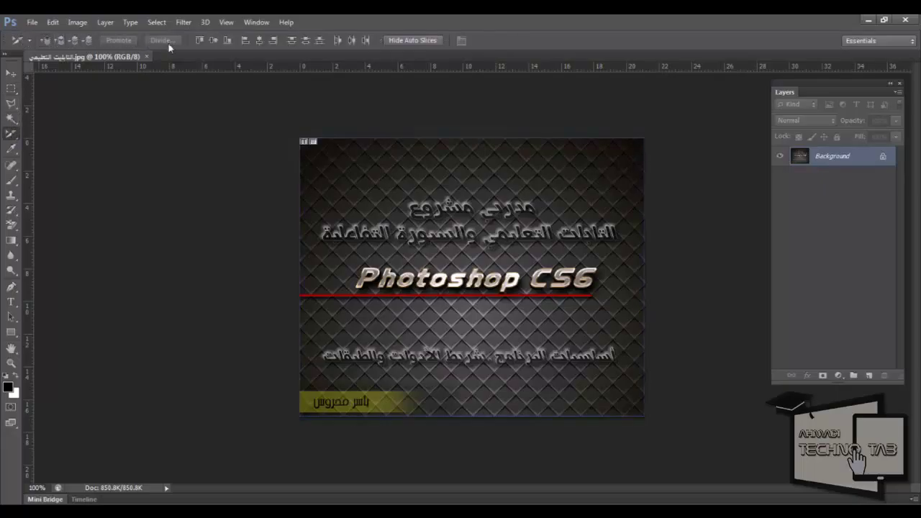
pyautogui.click(12, 89)
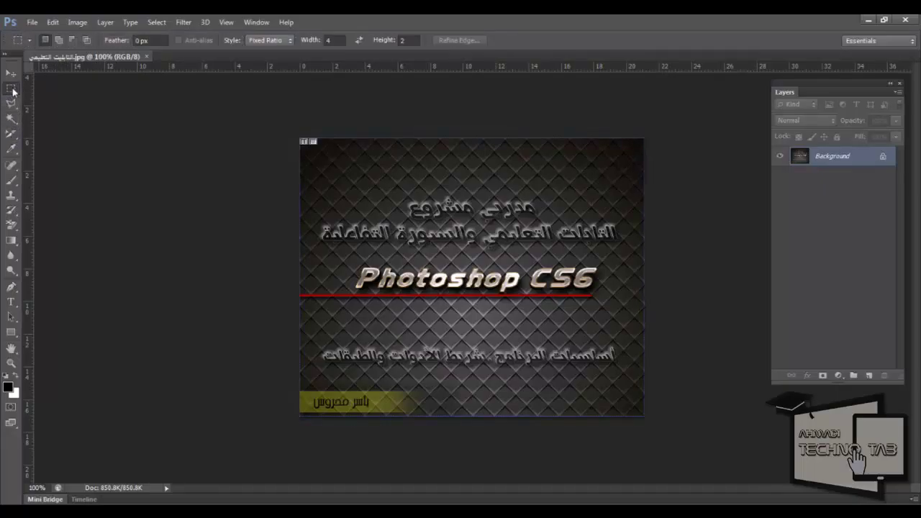
pyautogui.moveTo(836, 95); pyautogui.dragTo(840, 91)
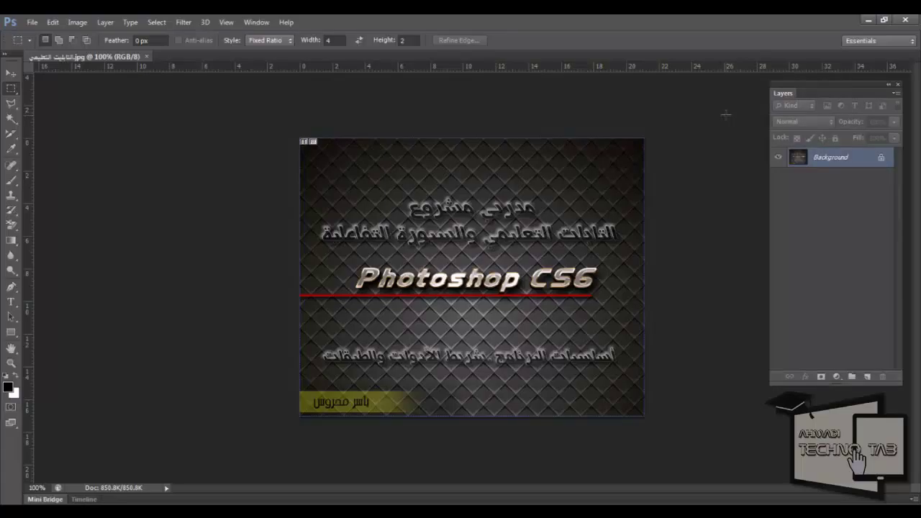
pyautogui.click(10, 119)
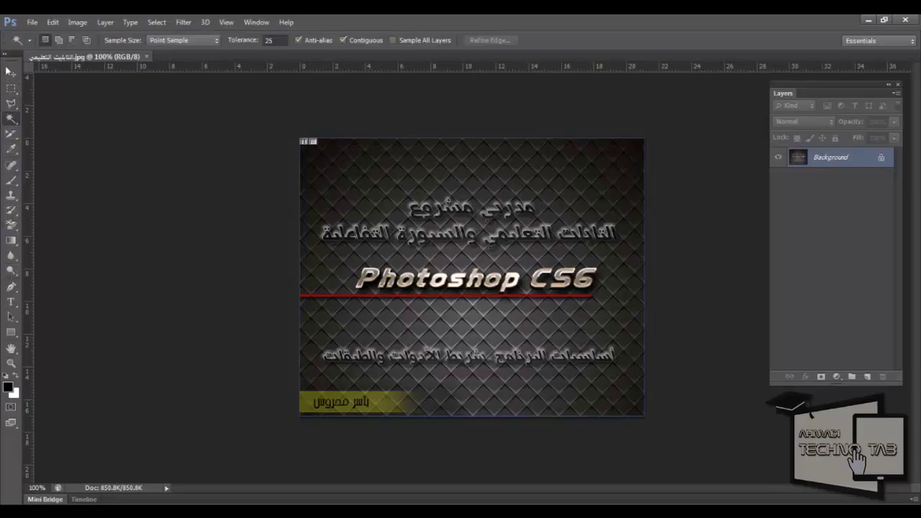
pyautogui.click(11, 88)
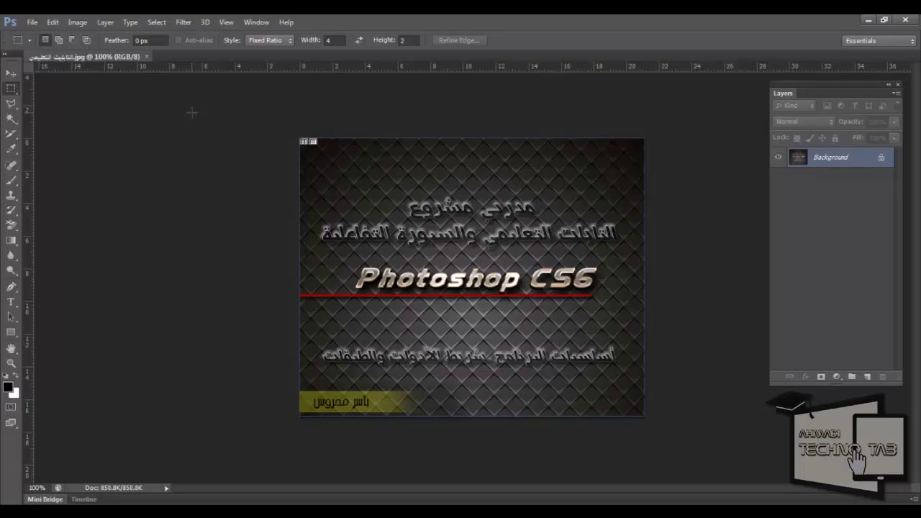
# Start a new document and select its default name Untitled-1.
pyautogui.click(33, 22)
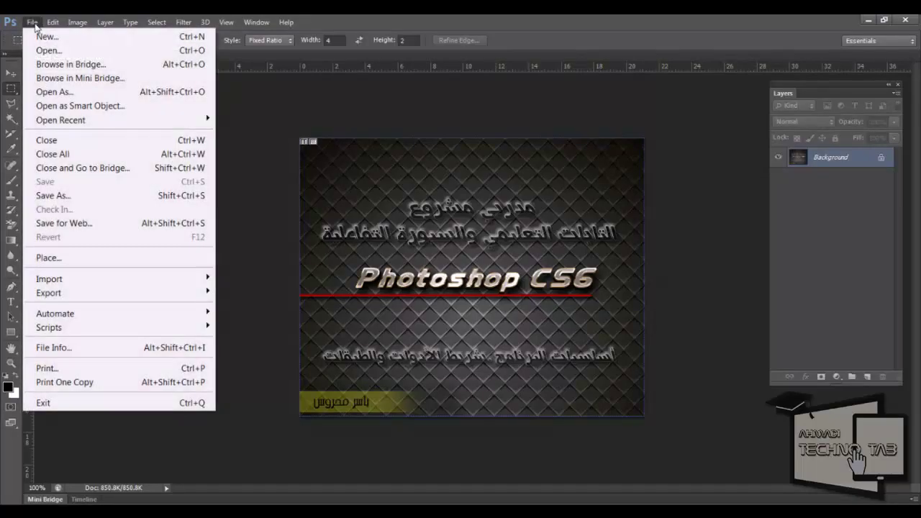
pyautogui.click(47, 37)
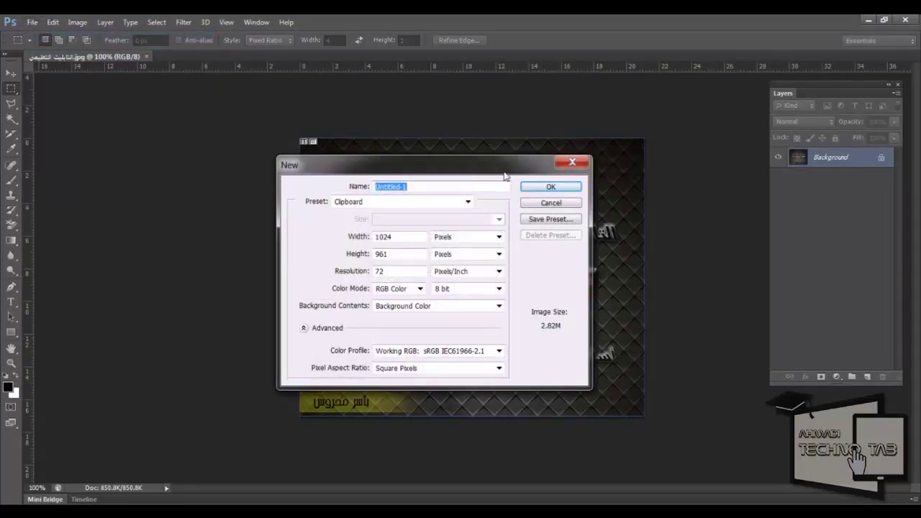
pyautogui.moveTo(500, 171); pyautogui.dragTo(507, 158)
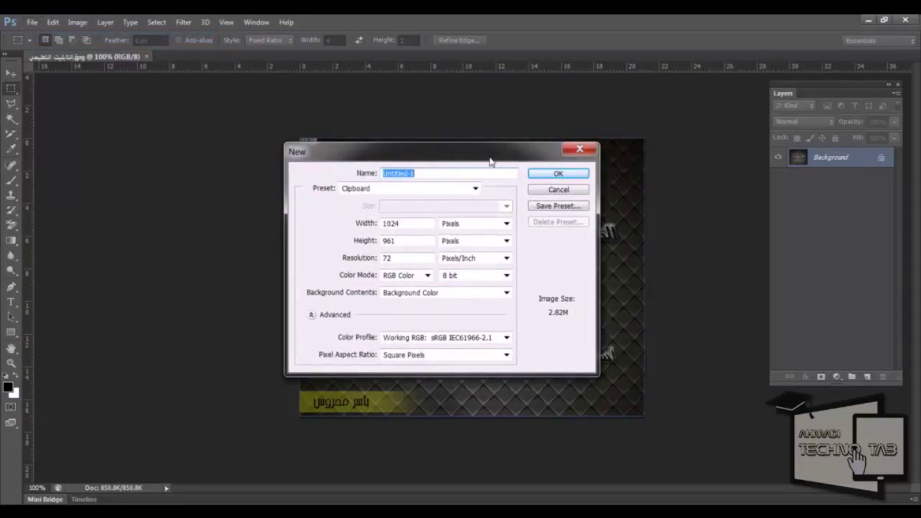
pyautogui.click(446, 175)
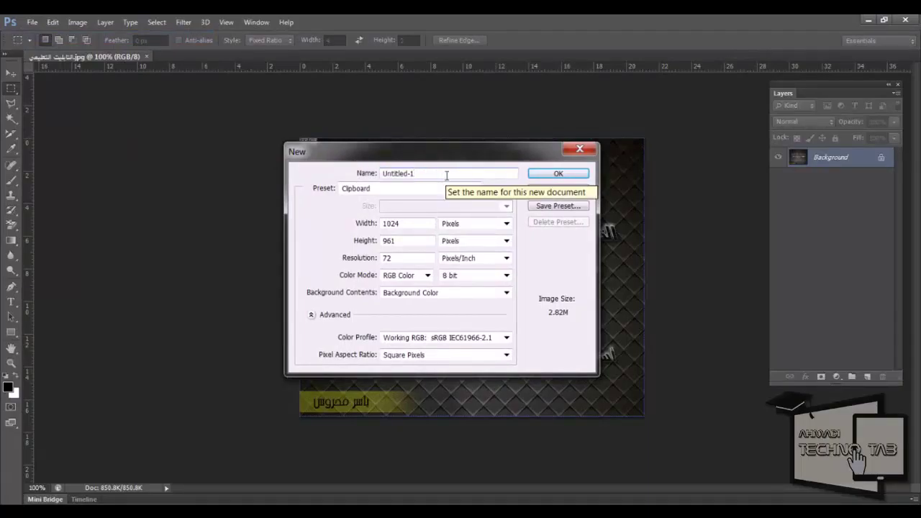
pyautogui.moveTo(438, 174); pyautogui.dragTo(343, 158)
# Set the size preset to Custom and keep the width unit in Pixels.
pyautogui.click(432, 188)
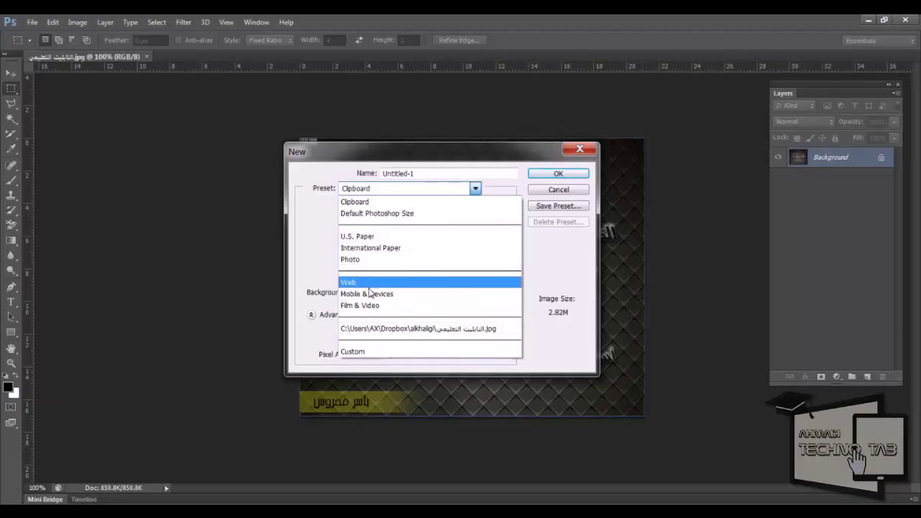
pyautogui.click(380, 352)
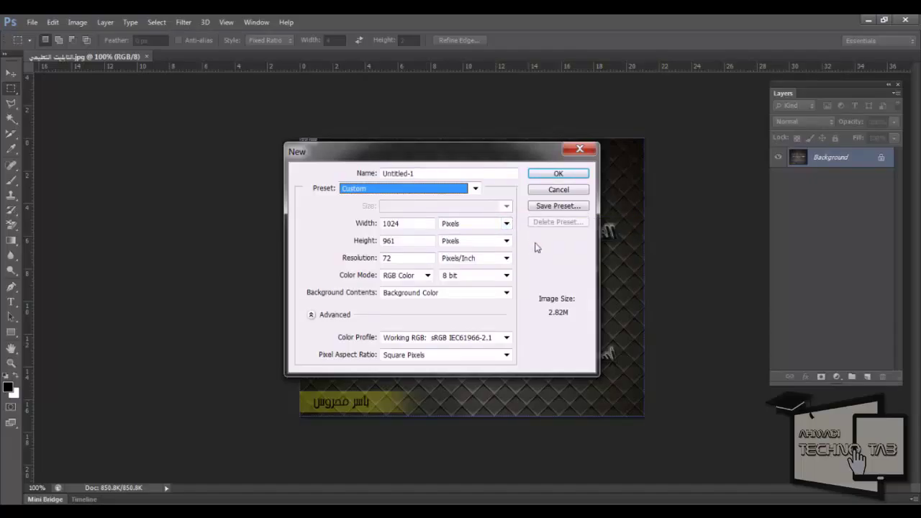
pyautogui.click(507, 224)
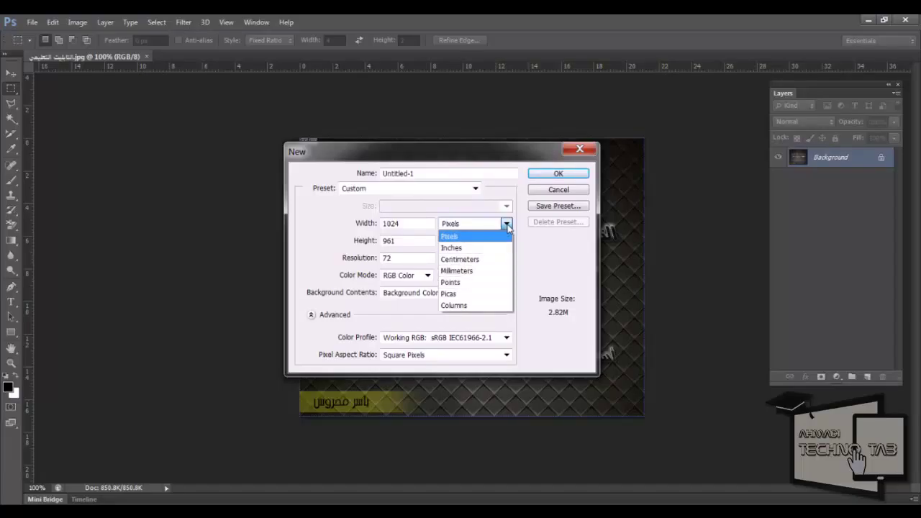
pyautogui.click(507, 224)
pyautogui.click(507, 224)
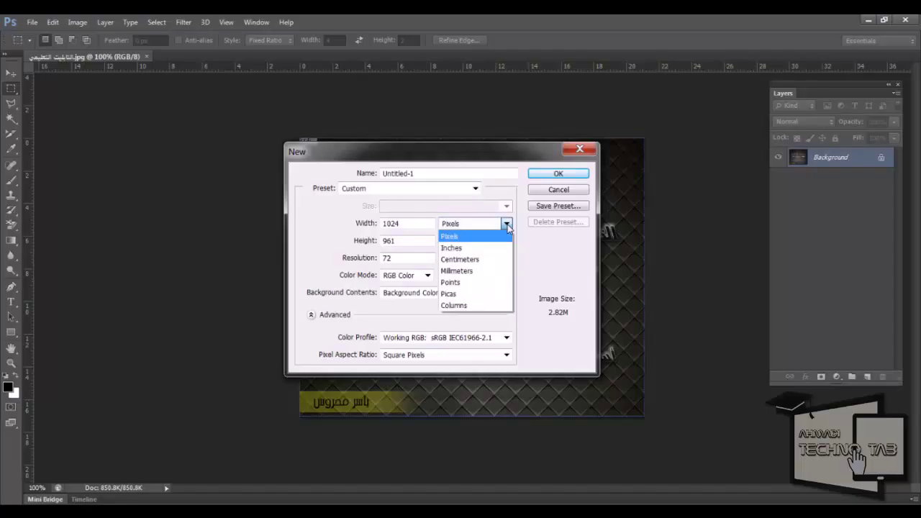
pyautogui.click(469, 238)
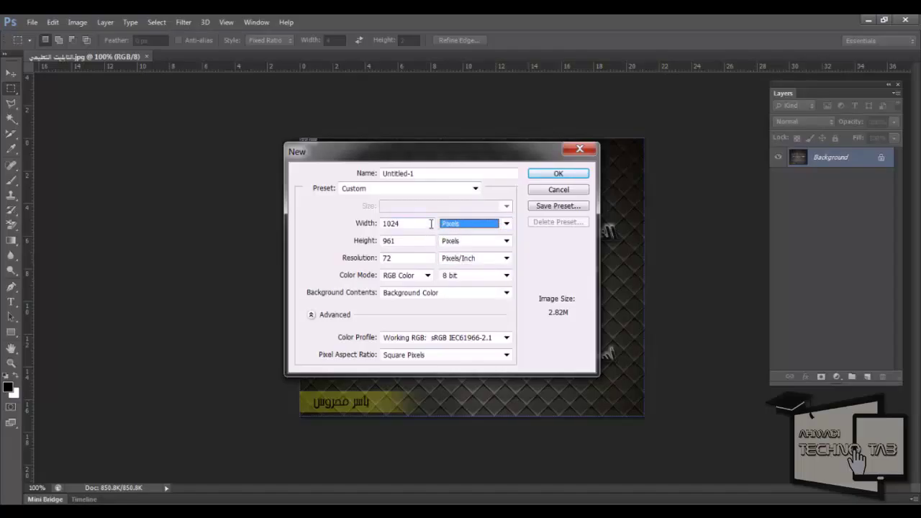
# Enter a width of 900 and a height of 400 pixels.
pyautogui.doubleClick(389, 224)
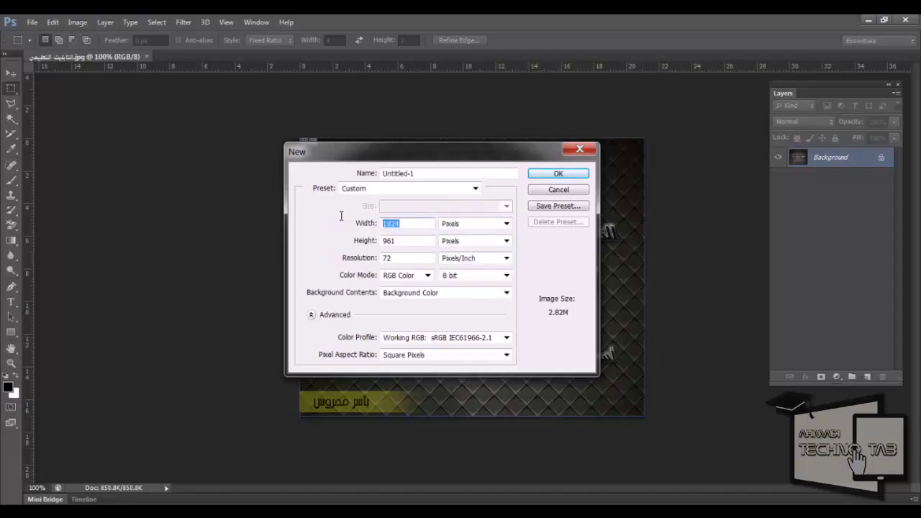
pyautogui.write('900')
pyautogui.press('Tab')
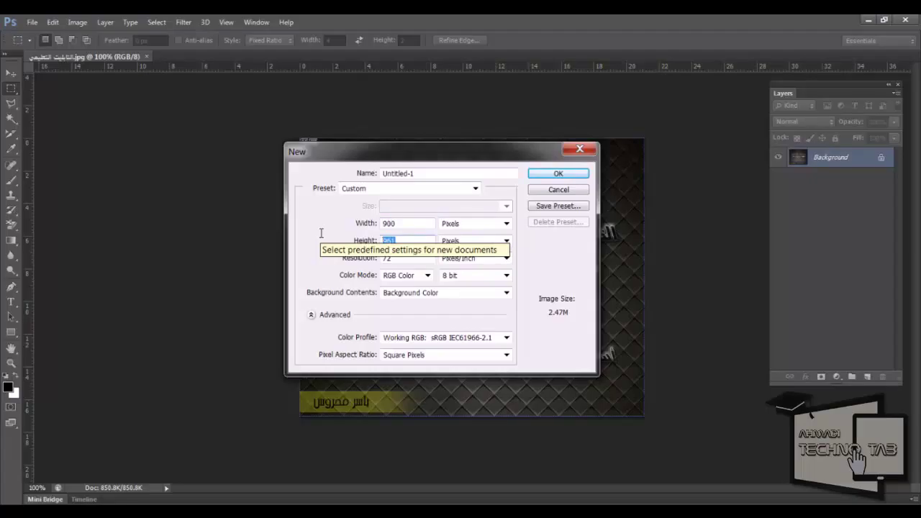
pyautogui.write('4')
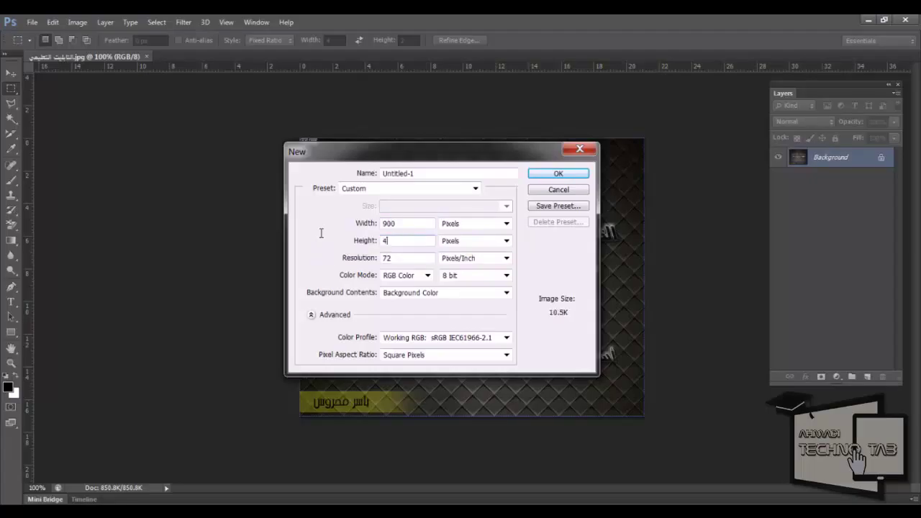
pyautogui.write('00')
pyautogui.press('BackSpace')
pyautogui.write('0')
# Set the resolution to 100 pixels/inch.
pyautogui.doubleClick(400, 258)
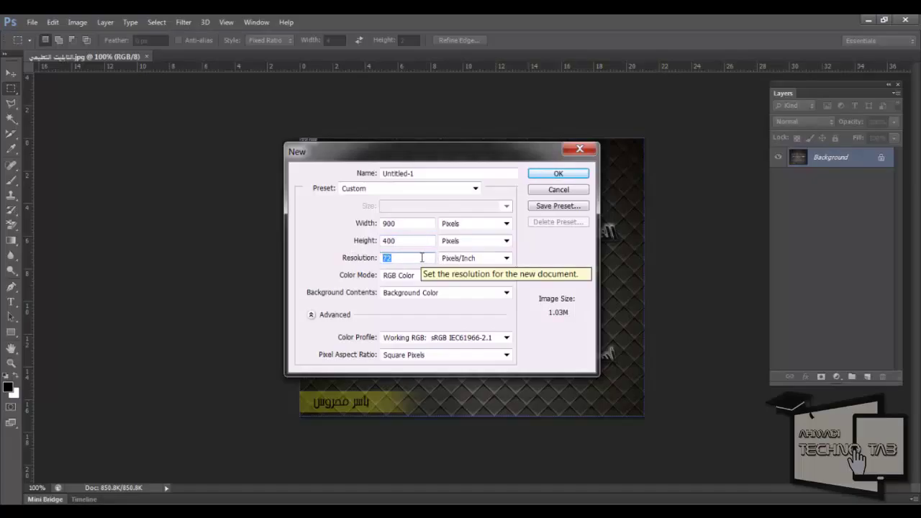
pyautogui.write('15')
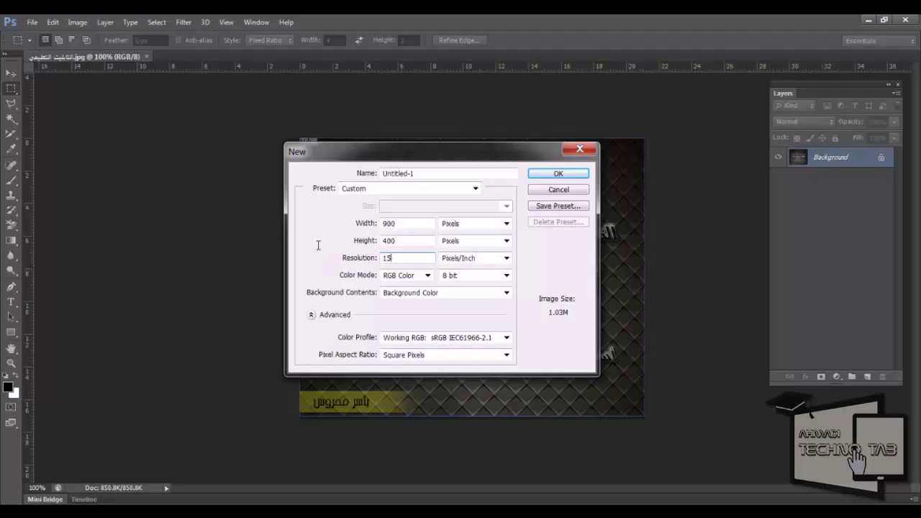
pyautogui.press('BackSpace')
pyautogui.write('00')
pyautogui.click(427, 276)
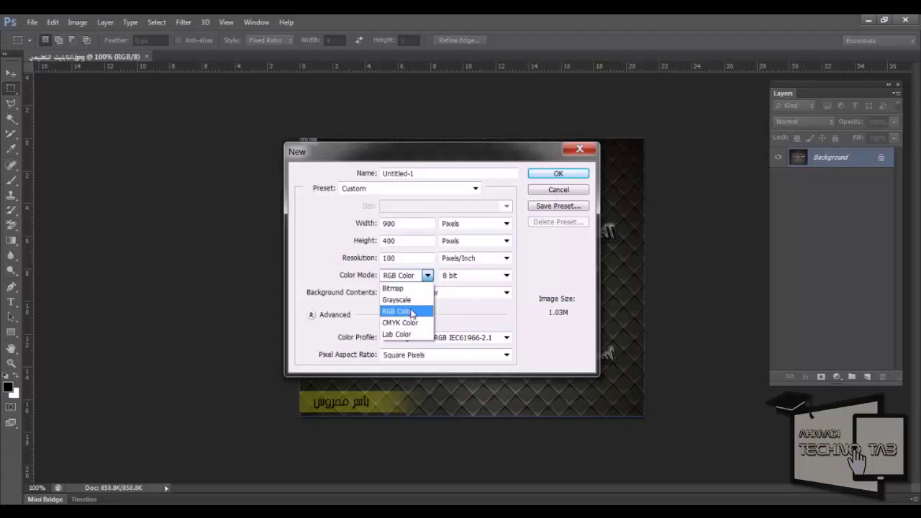
# Keep RGB Color, choose a White background, and create the 900×400 document.
pyautogui.click(412, 313)
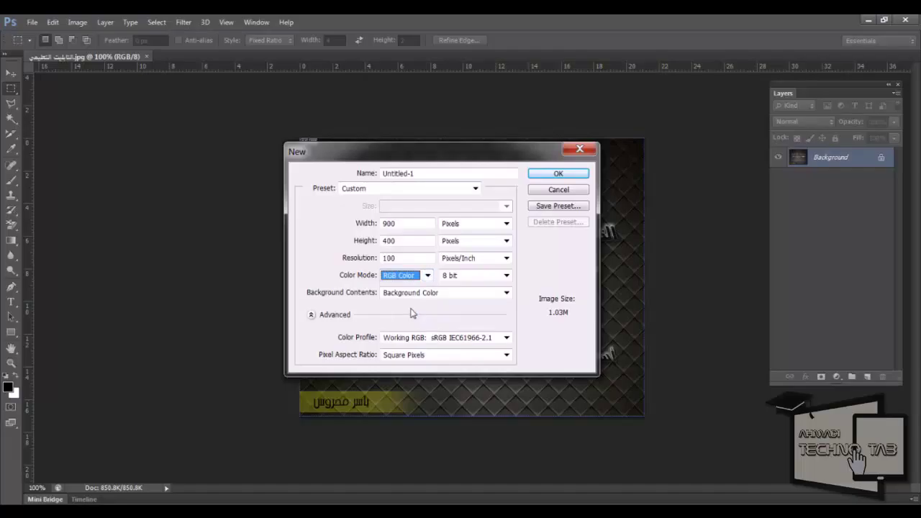
pyautogui.click(505, 295)
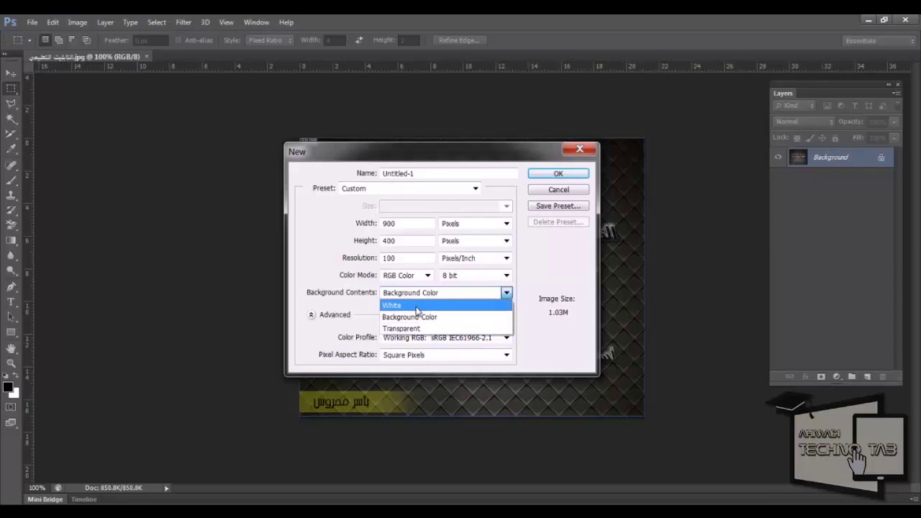
pyautogui.click(417, 308)
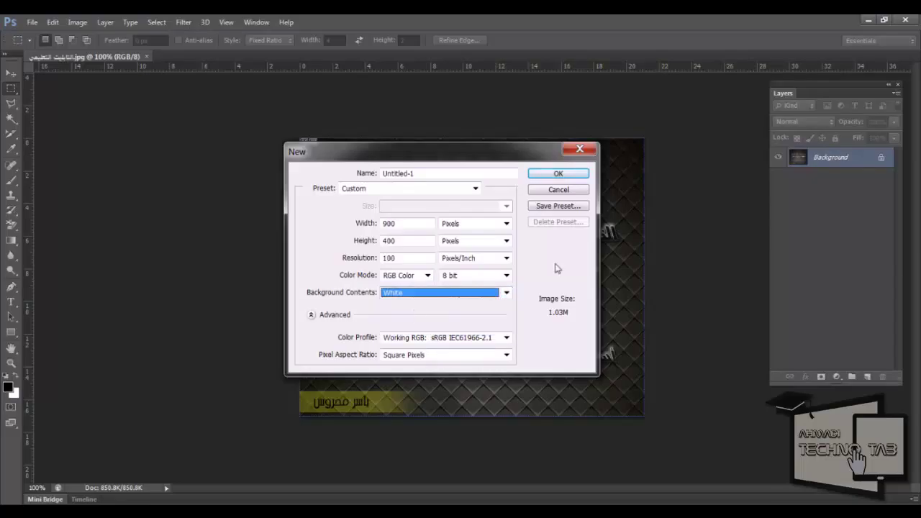
pyautogui.click(558, 173)
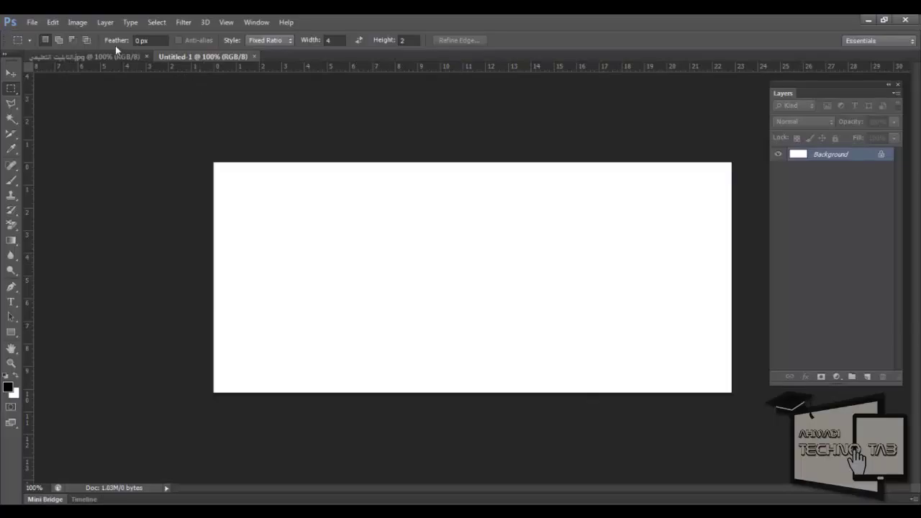
# Choose Save As from the File menu for Untitled-1.
pyautogui.click(33, 23)
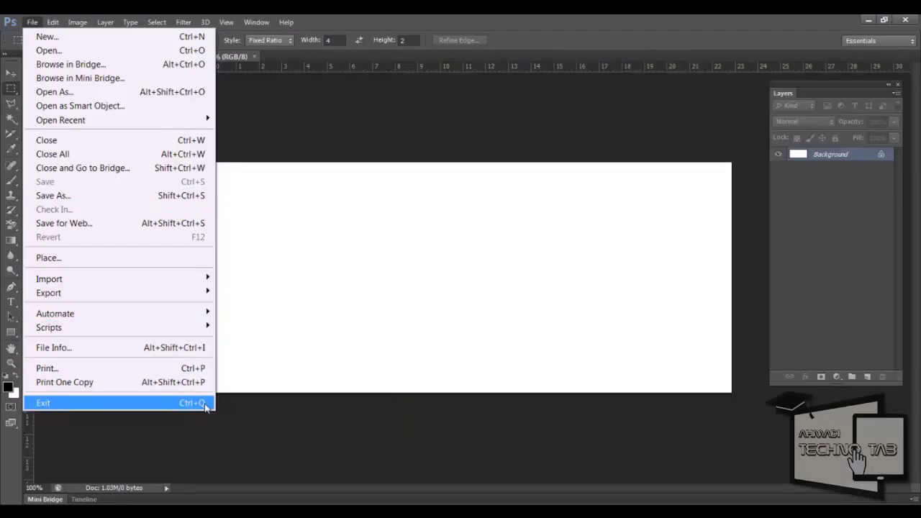
pyautogui.click(139, 200)
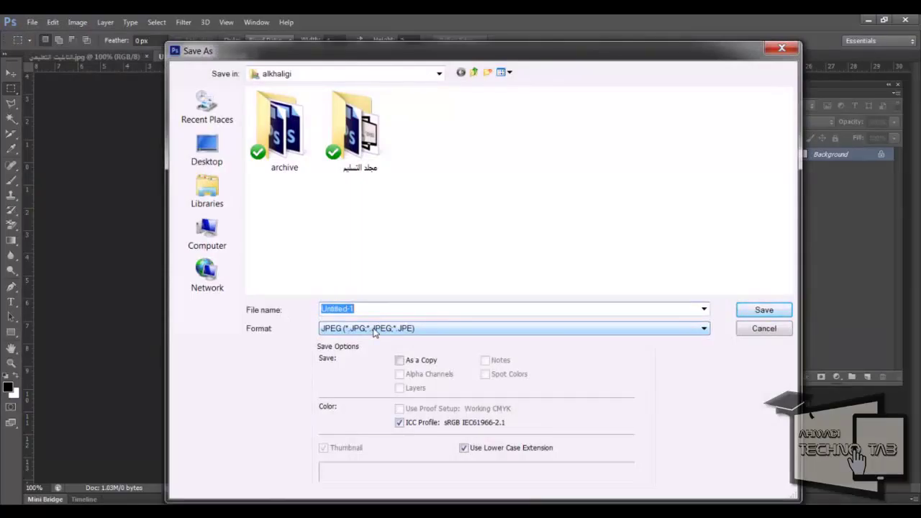
# Select the Photoshop PSD format, then cancel the Save As dialog.
pyautogui.click(374, 332)
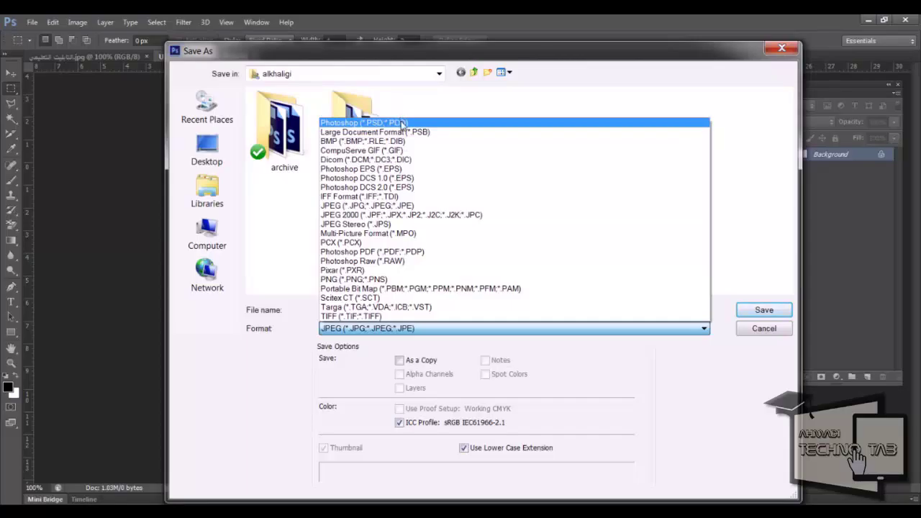
pyautogui.click(402, 126)
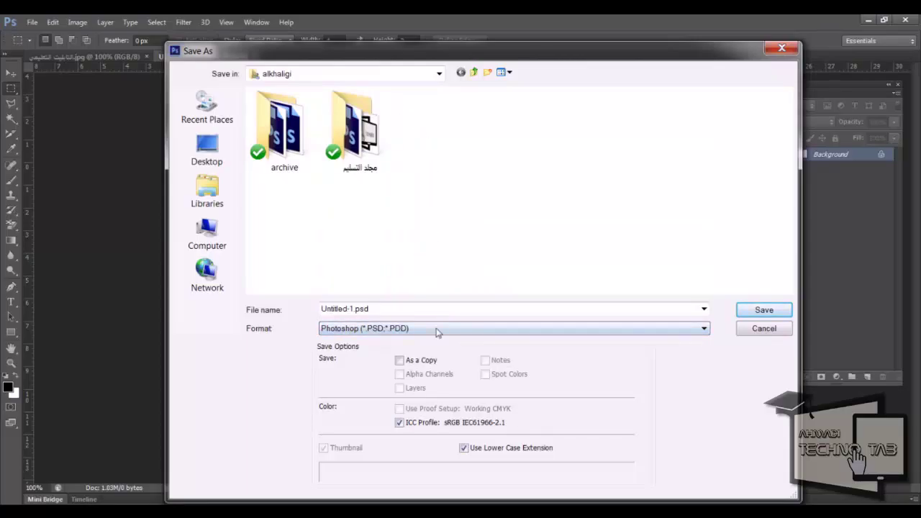
pyautogui.click(761, 331)
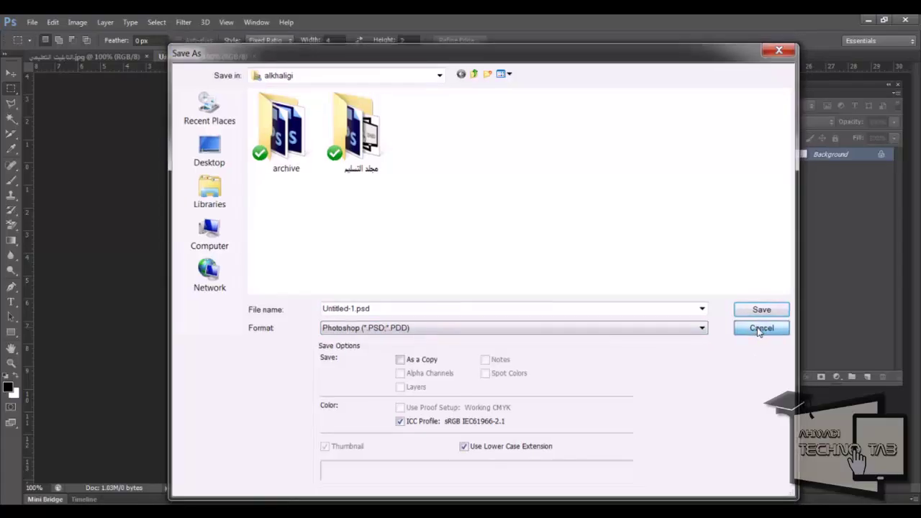
pyautogui.click(34, 22)
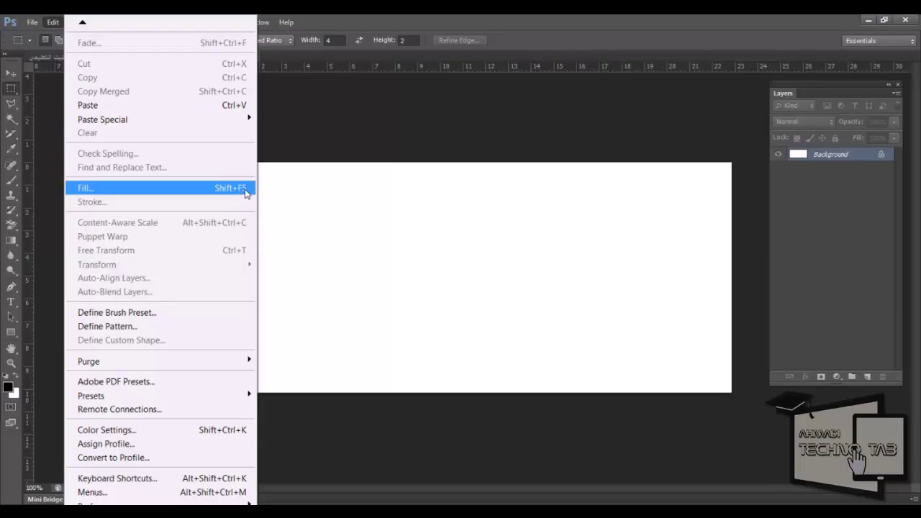
# Browse the Layer, Type and Select menus without running any command.
pyautogui.click(335, 26)
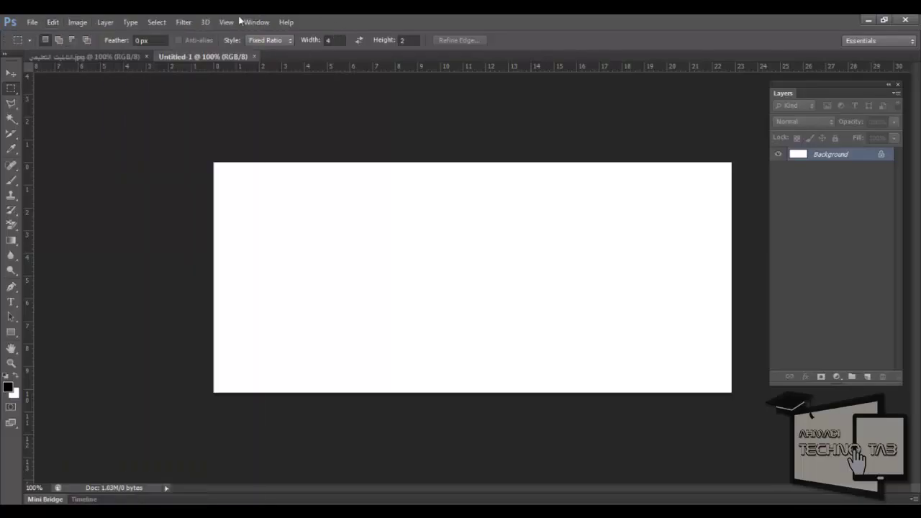
pyautogui.click(105, 23)
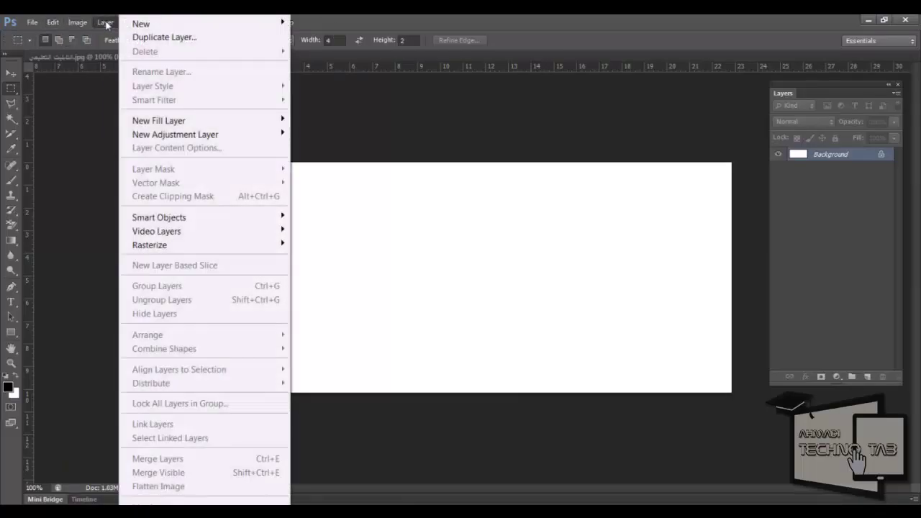
pyautogui.click(107, 24)
pyautogui.click(136, 21)
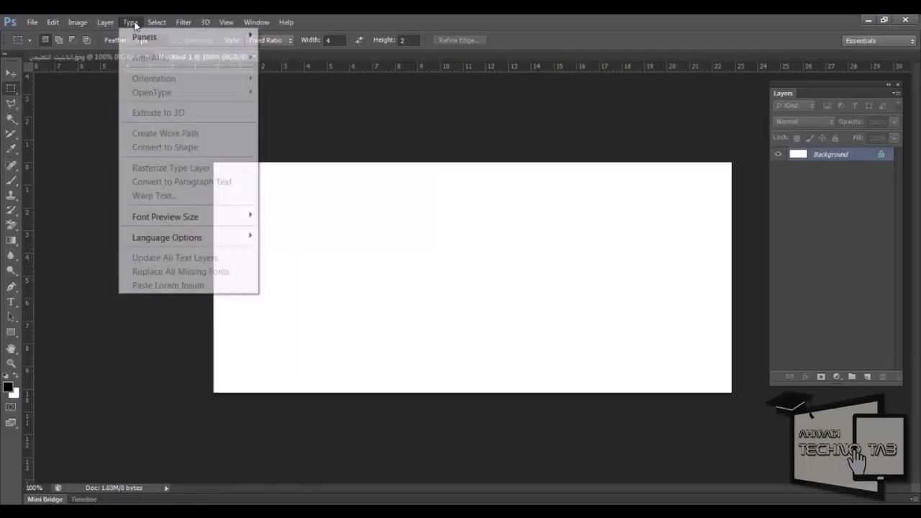
pyautogui.click(136, 21)
pyautogui.click(160, 26)
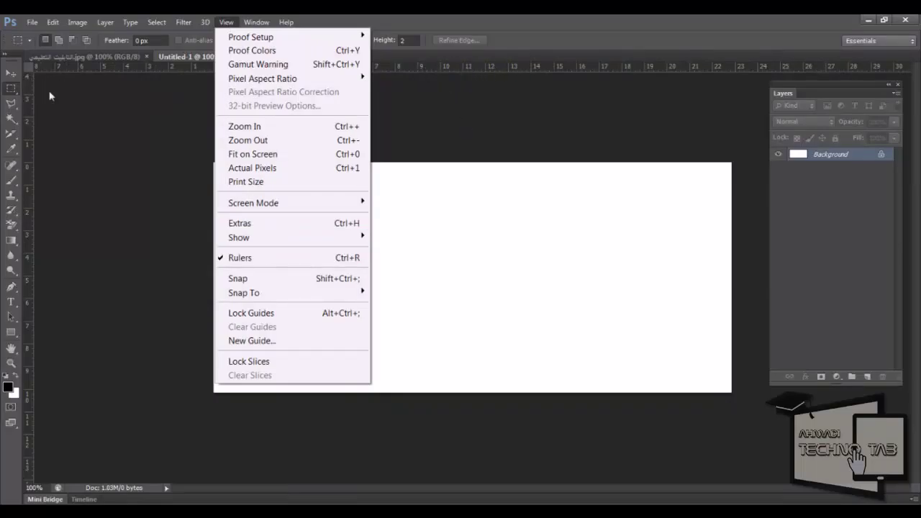
# Turn View > Rulers off and back on.
pyautogui.click(244, 258)
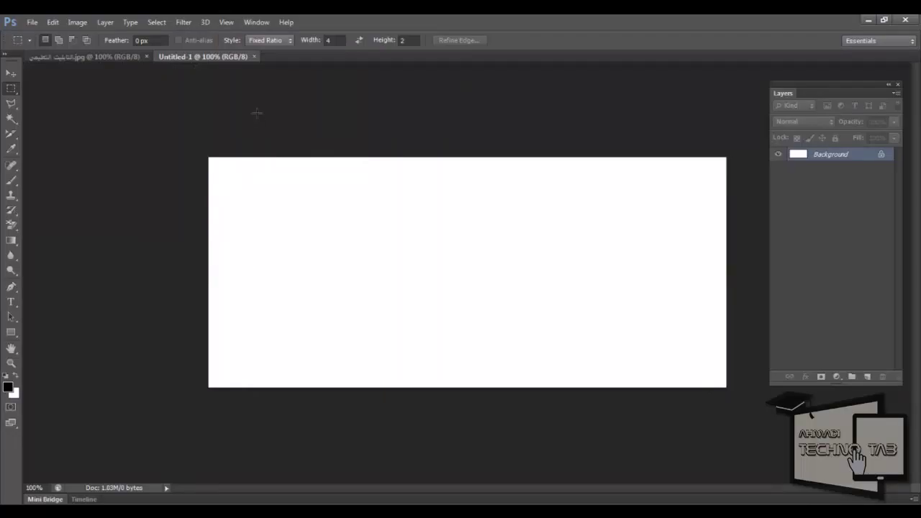
pyautogui.click(227, 22)
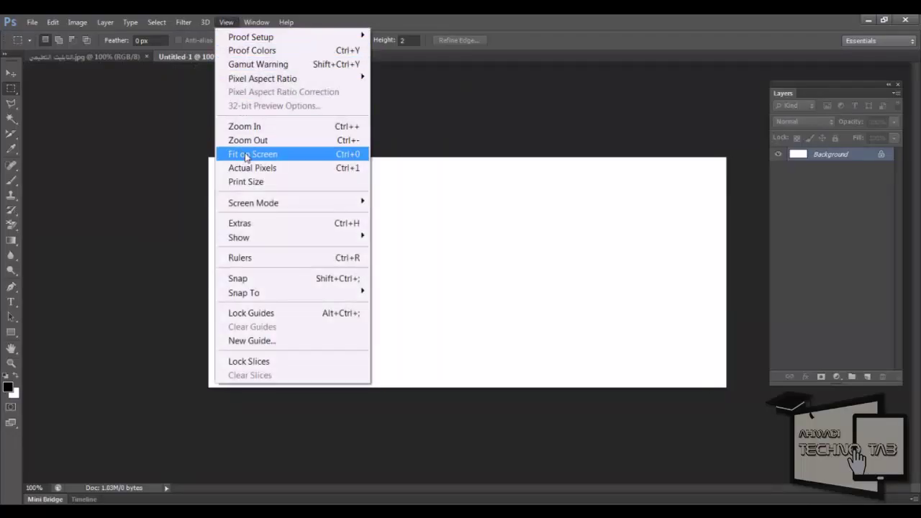
pyautogui.click(359, 263)
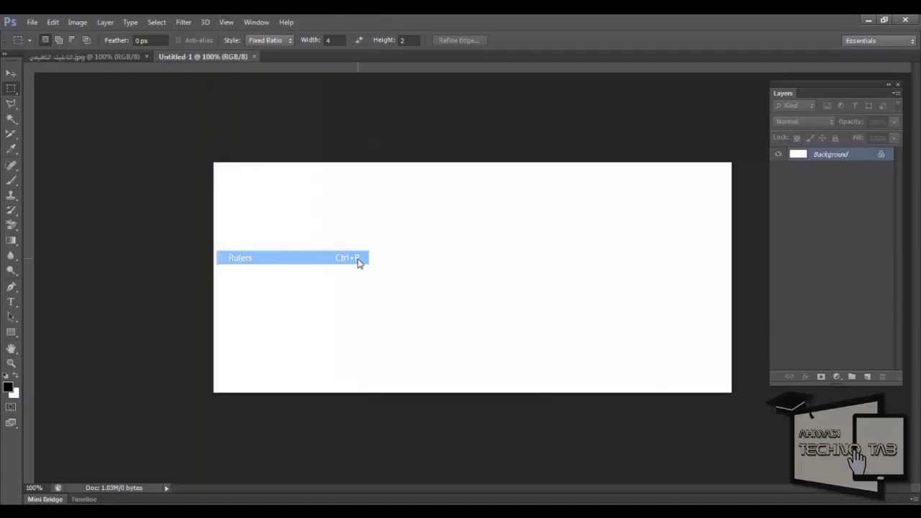
# Hide the Tools panel from the Window menu, then show it again.
pyautogui.click(256, 23)
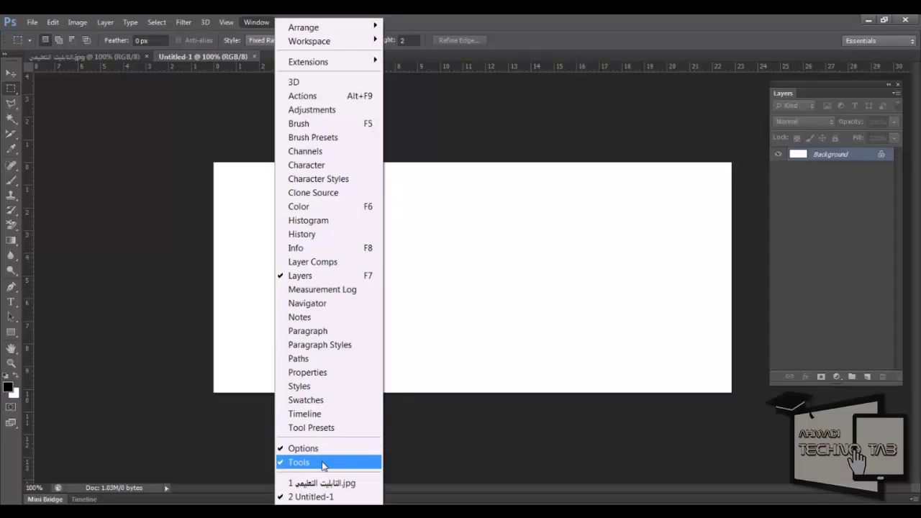
pyautogui.click(322, 463)
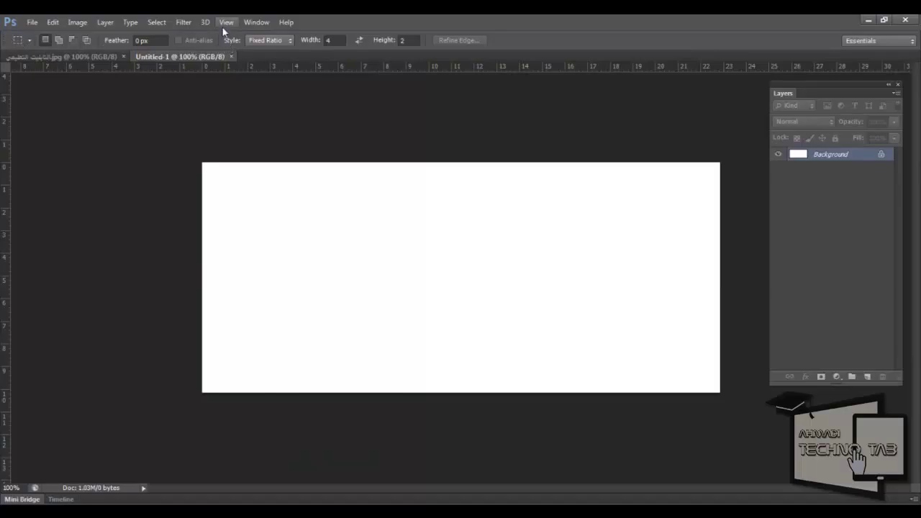
pyautogui.click(253, 22)
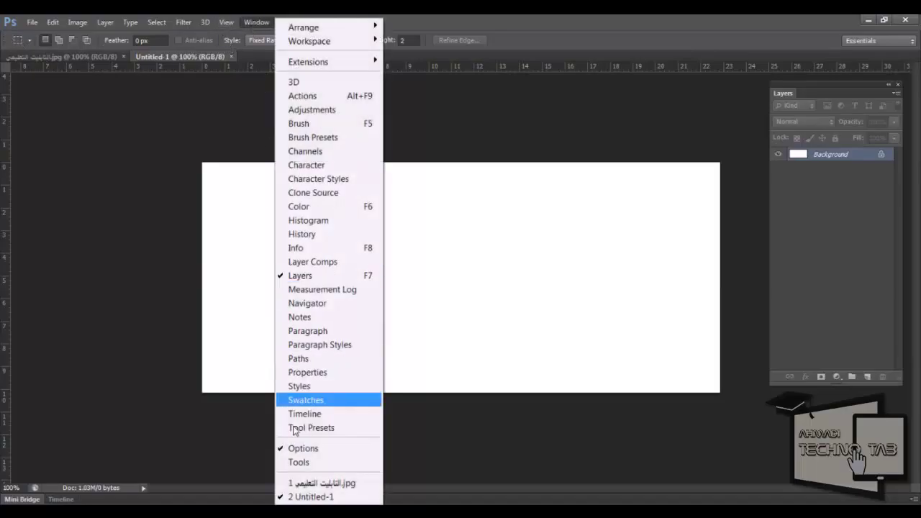
pyautogui.click(303, 463)
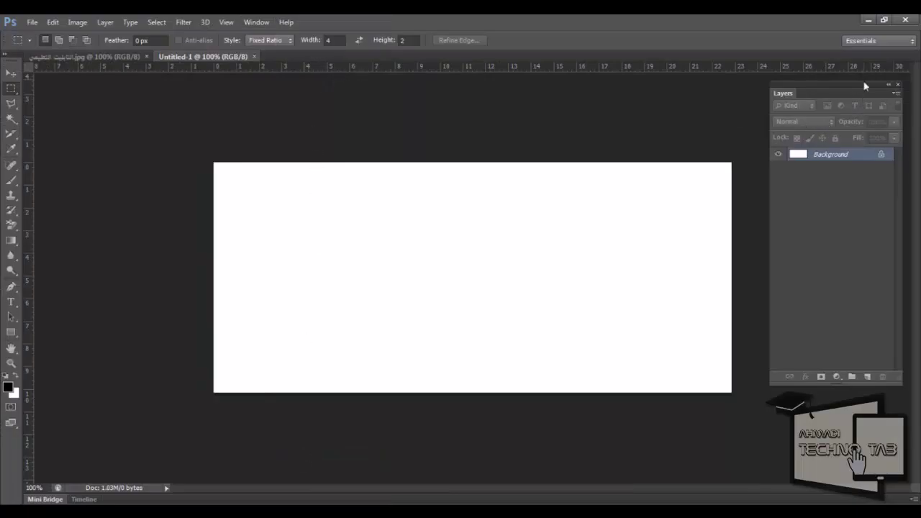
# Undock the Layers panel, hide it, reopen it with F7, and move it upper right.
pyautogui.moveTo(854, 83)
pyautogui.mouseDown()
pyautogui.moveTo(845, 106)
pyautogui.moveTo(838, 101)
pyautogui.mouseUp()
pyautogui.click(256, 21)
pyautogui.click(355, 274)
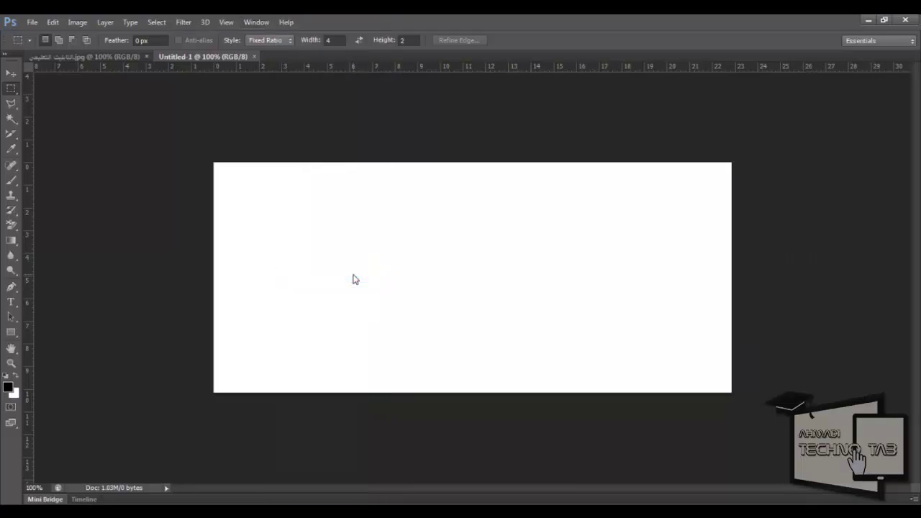
pyautogui.press('F7')
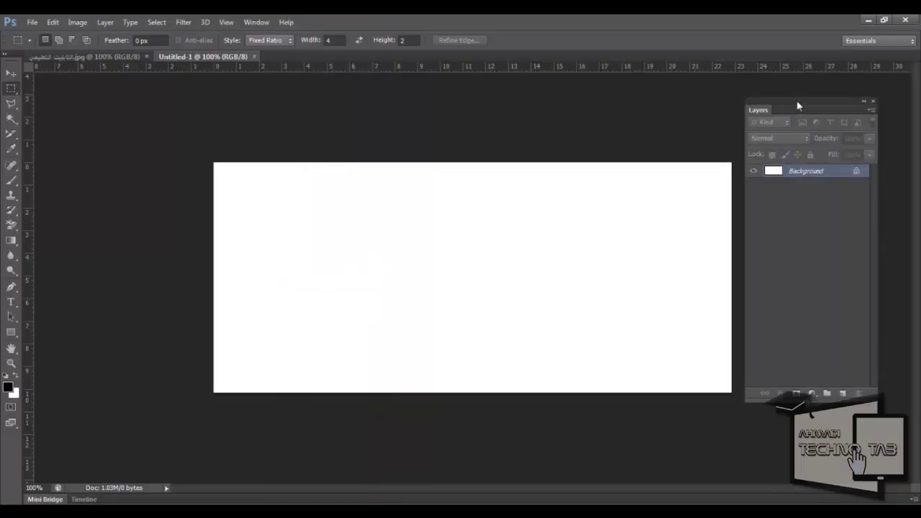
pyautogui.moveTo(797, 103); pyautogui.dragTo(820, 87)
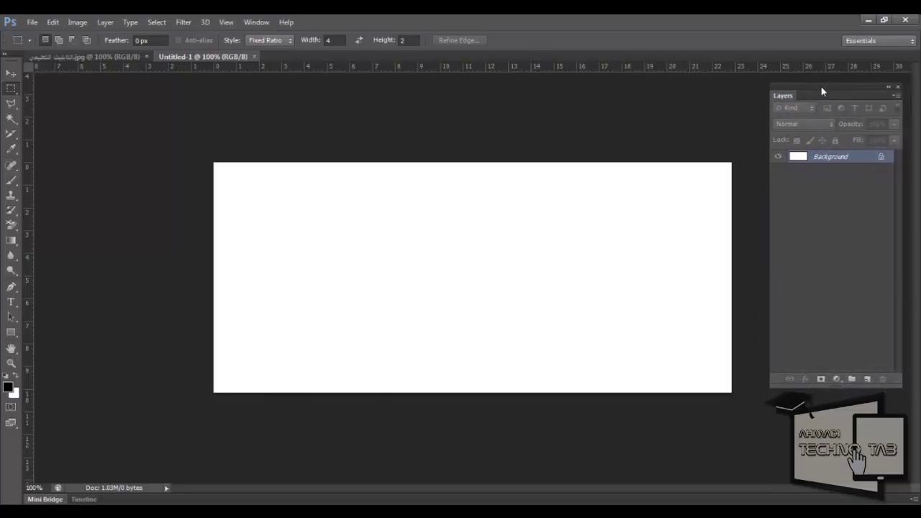
pyautogui.click(879, 40)
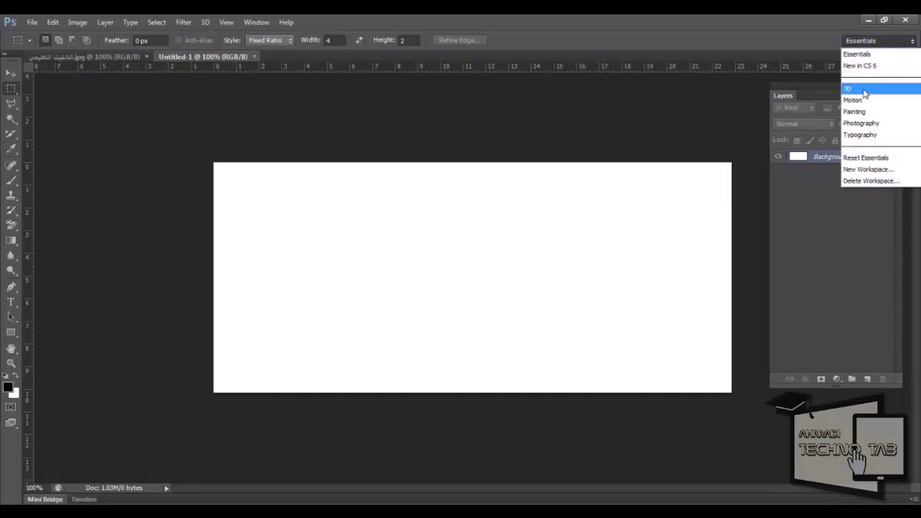
# Try the 3D and Motion workspaces, then return to Essentials.
pyautogui.click(864, 89)
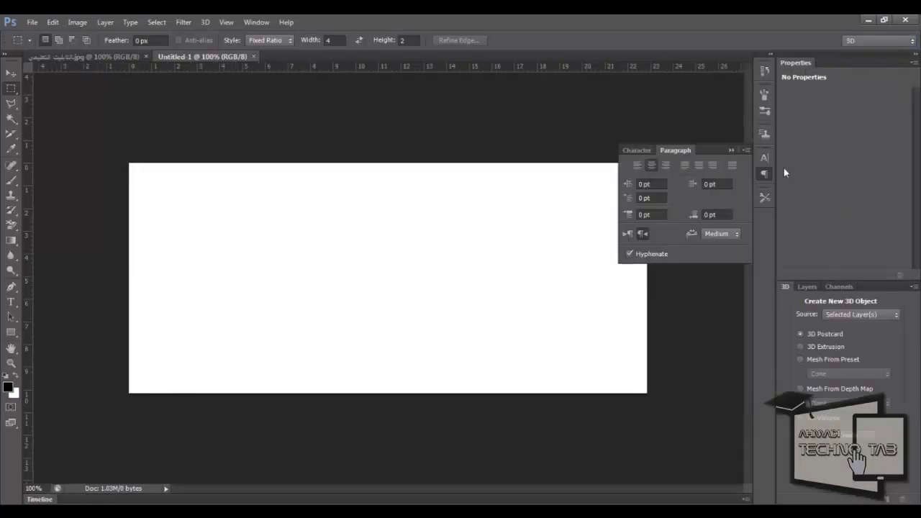
pyautogui.click(882, 42)
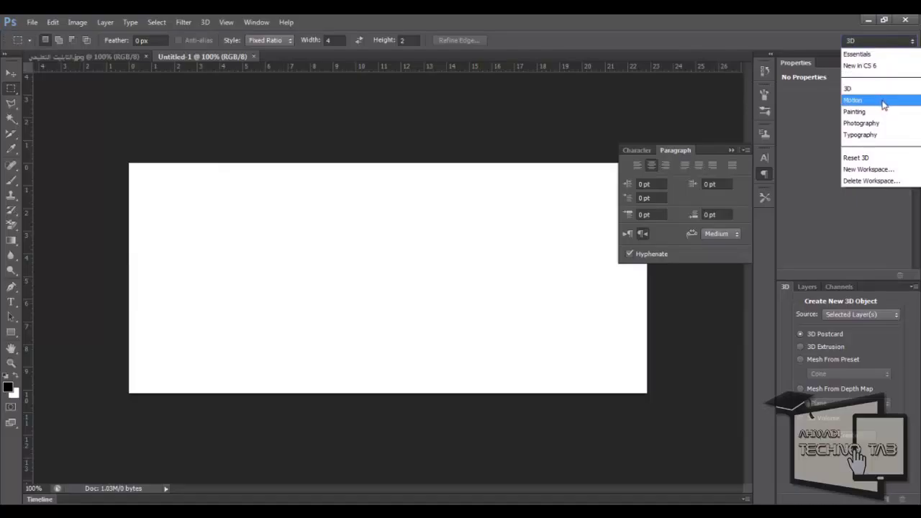
pyautogui.click(884, 105)
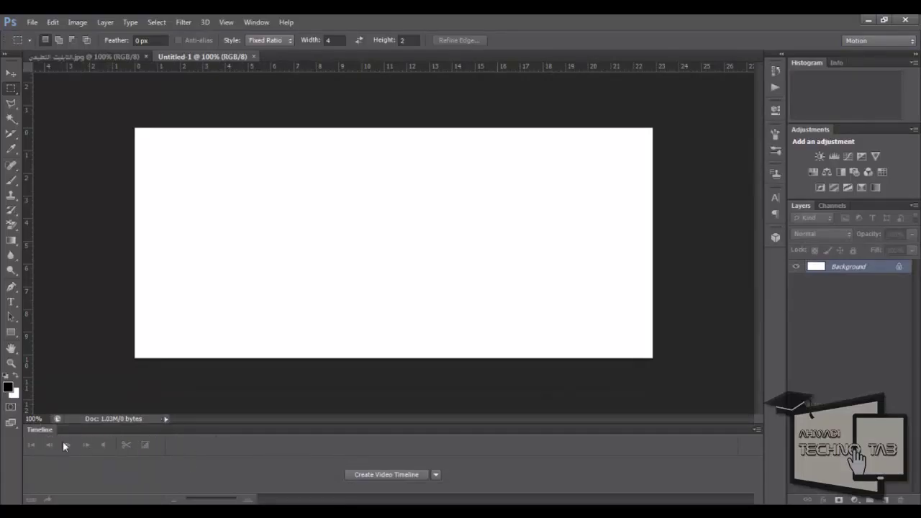
pyautogui.click(909, 42)
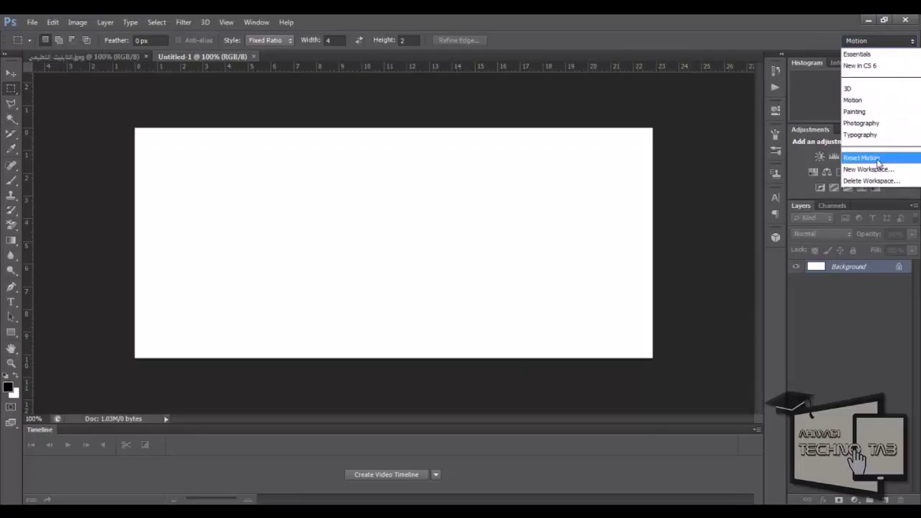
pyautogui.click(891, 41)
pyautogui.click(891, 41)
pyautogui.click(876, 56)
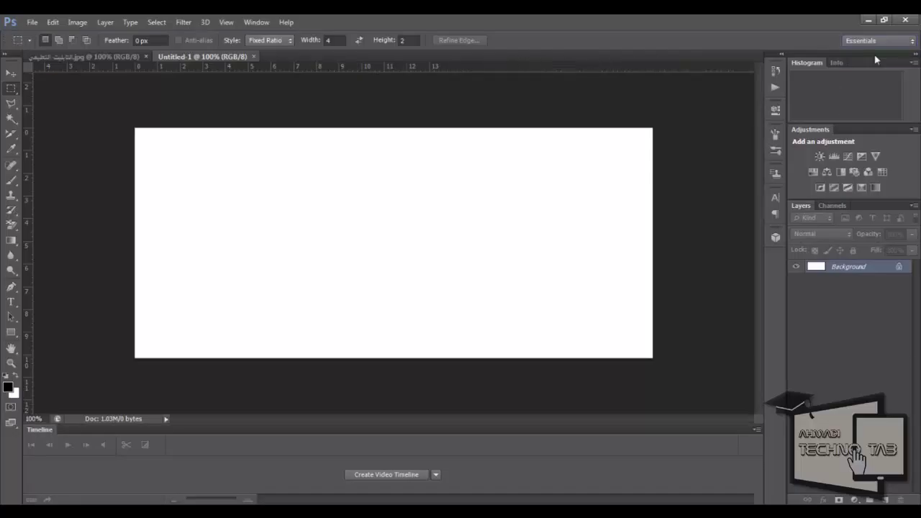
pyautogui.click(896, 43)
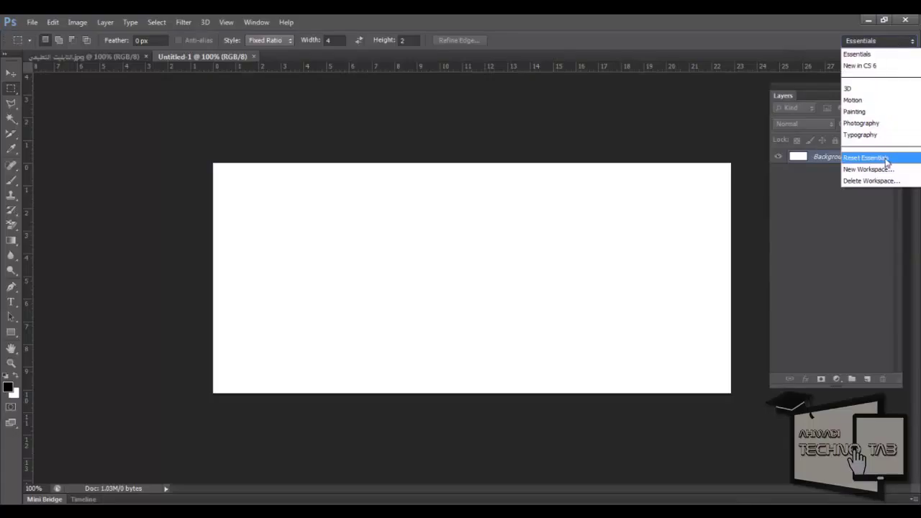
# Reset Essentials, undock the panels, and close the Color/Adjustments group.
pyautogui.click(886, 159)
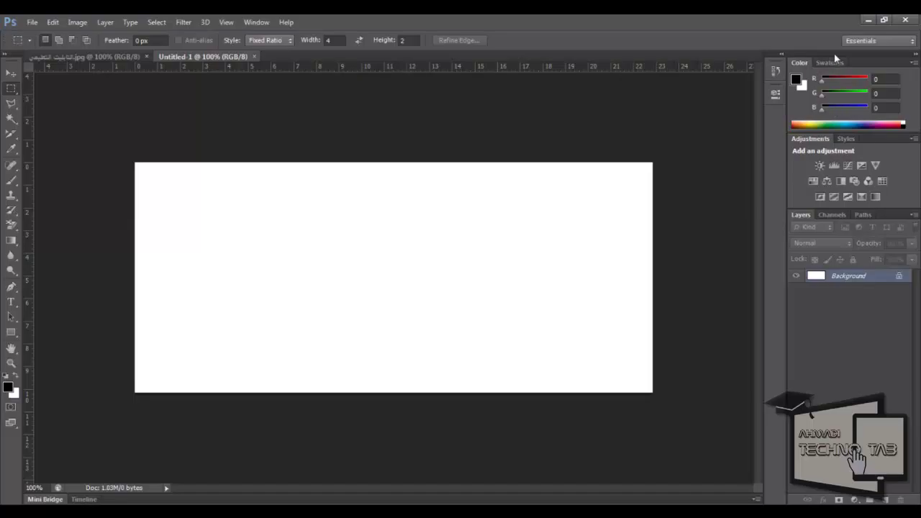
pyautogui.moveTo(834, 57); pyautogui.dragTo(566, 102)
pyautogui.moveTo(540, 255)
pyautogui.mouseDown()
pyautogui.moveTo(381, 215)
pyautogui.moveTo(280, 180)
pyautogui.moveTo(259, 162)
pyautogui.mouseUp()
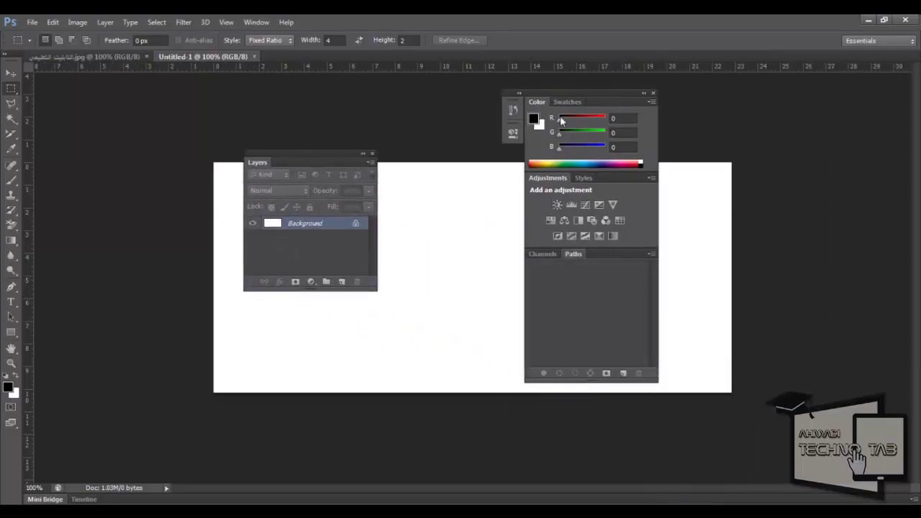
pyautogui.click(653, 93)
# Move the floating Layers panel to the upper right and make it taller.
pyautogui.moveTo(335, 154)
pyautogui.mouseDown()
pyautogui.moveTo(867, 89)
pyautogui.moveTo(856, 101)
pyautogui.mouseUp()
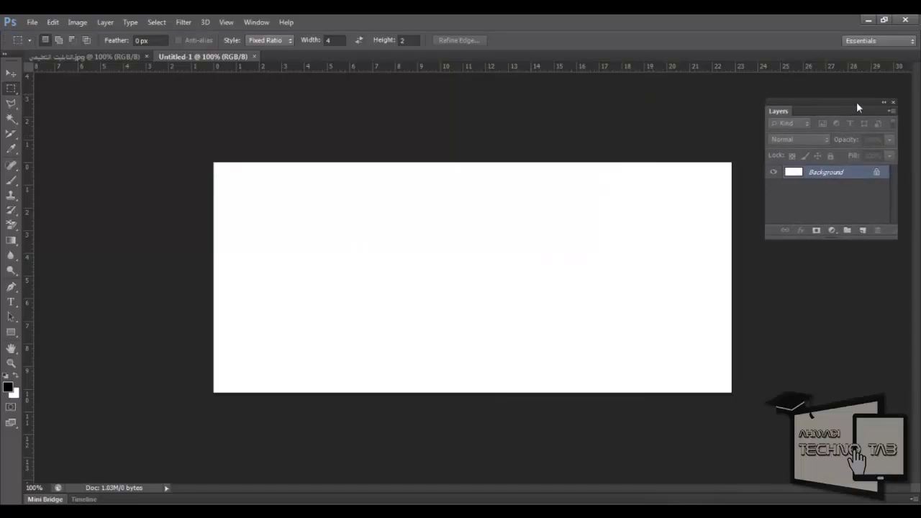
pyautogui.click(903, 44)
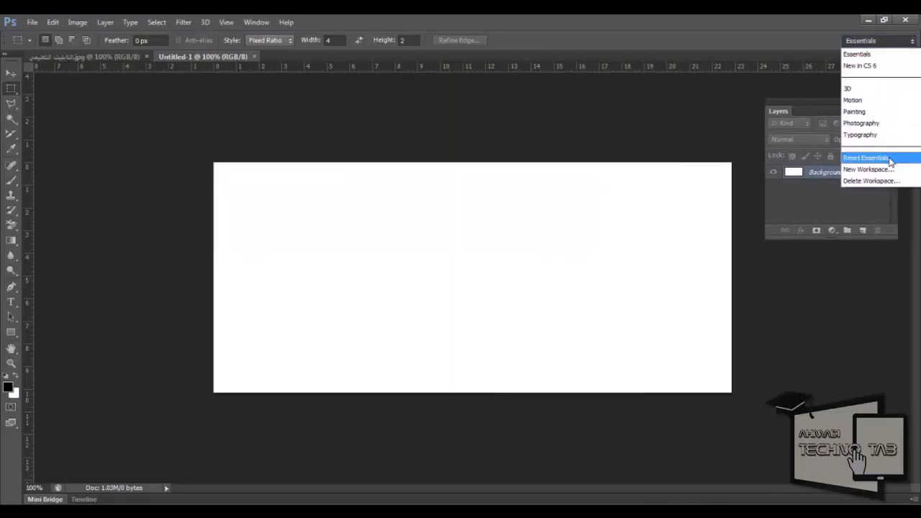
pyautogui.click(890, 49)
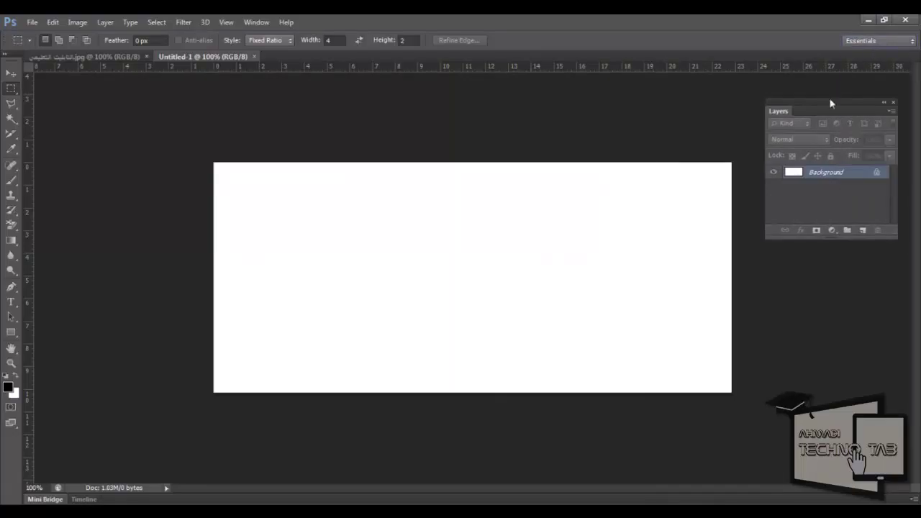
pyautogui.moveTo(896, 237); pyautogui.dragTo(902, 386)
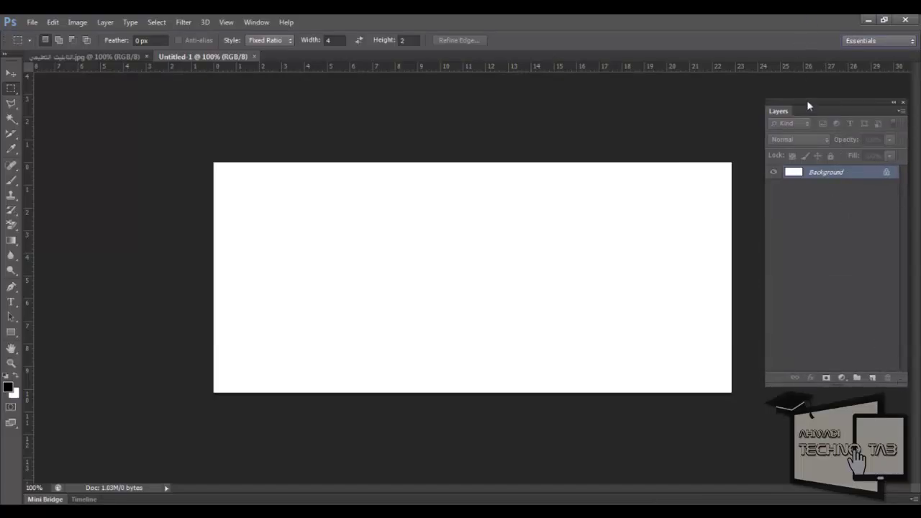
pyautogui.moveTo(807, 100); pyautogui.dragTo(810, 92)
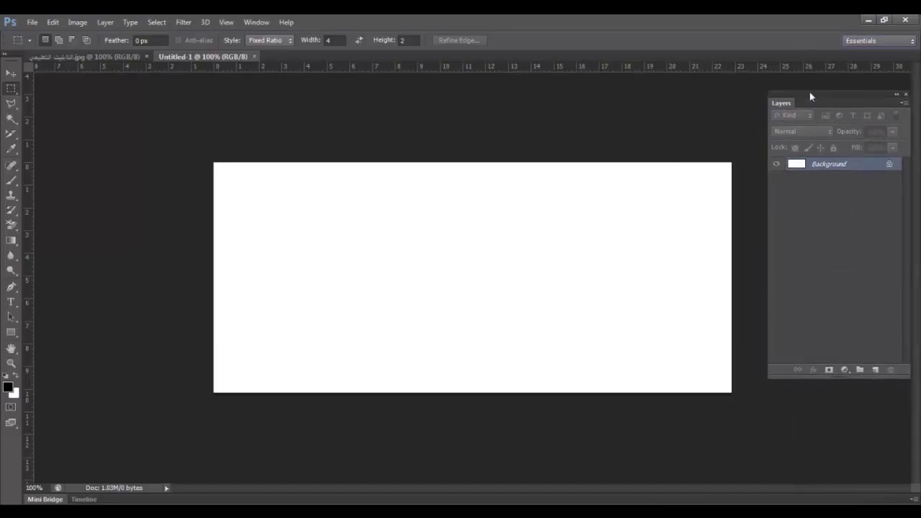